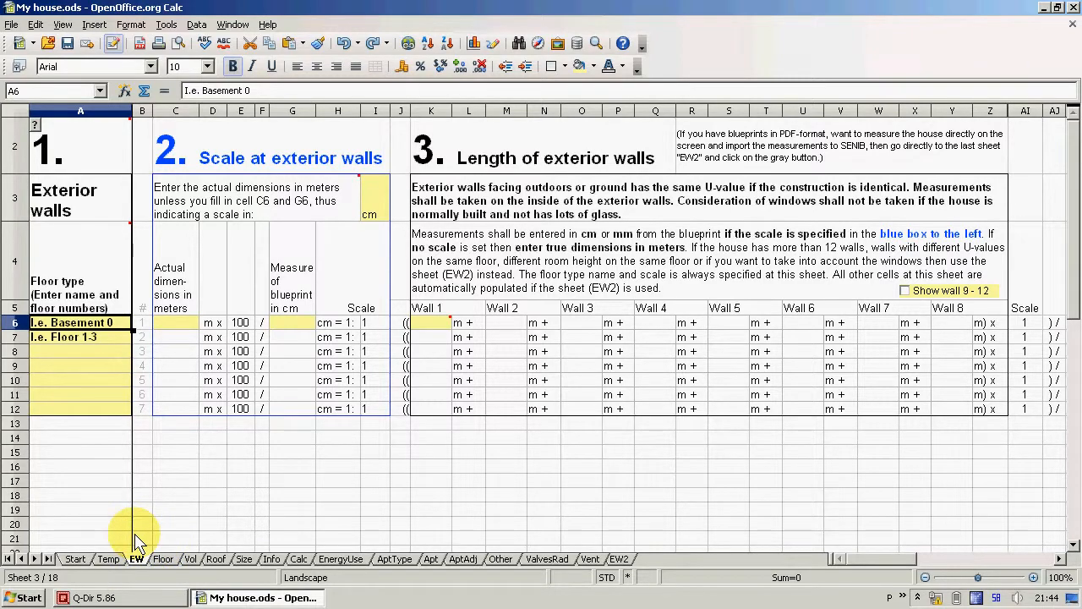
- Remove the "I.e." prefix from the first floor type in A6 so its name is "Basement 0"
{"action": "double_click", "coordinate": [52, 322]}
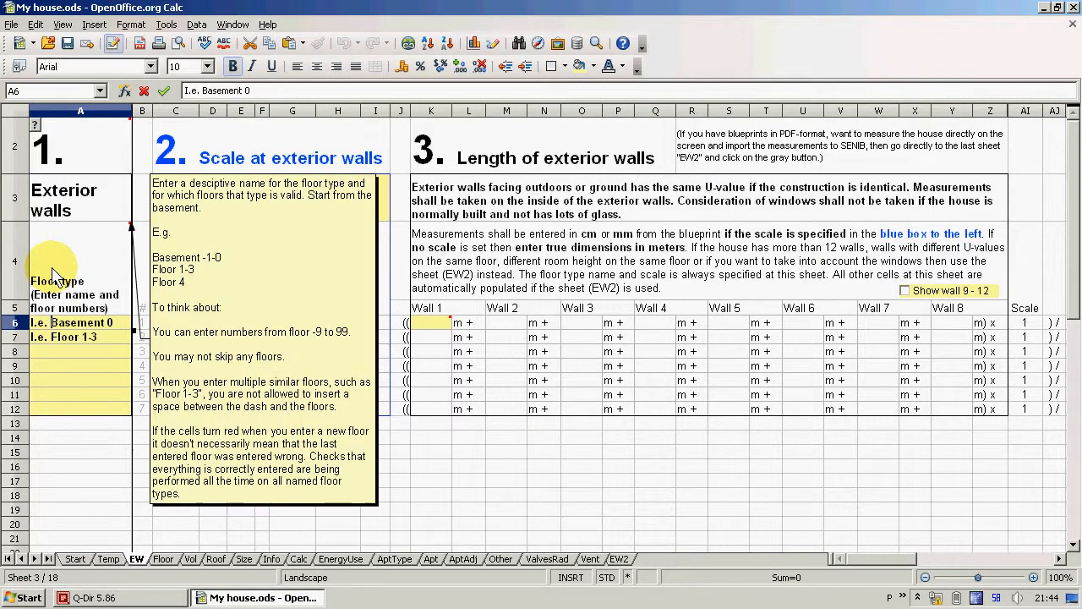
{"action": "key", "text": "BackSpace"}
{"action": "key", "text": "BackSpace"}
{"action": "key", "text": "BackSpace"}
{"action": "key", "text": "BackSpace"}
{"action": "key", "text": "BackSpace"}
{"action": "key", "text": "Return"}
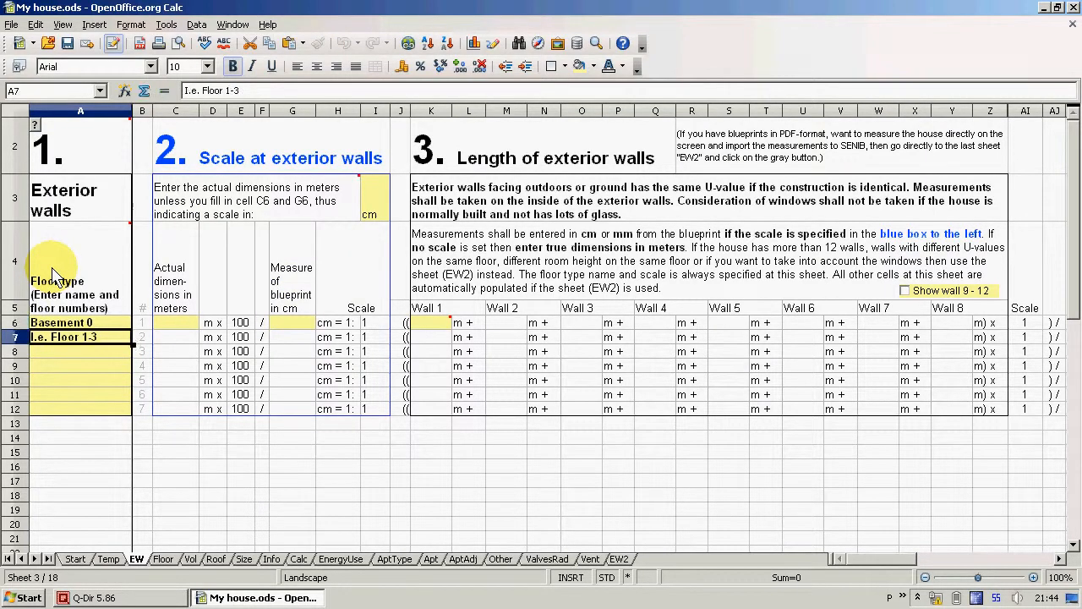
- Remove the "I.e." prefix from the second floor type in A7 so its name is "Floor 1-3"
{"action": "key", "text": "F2"}
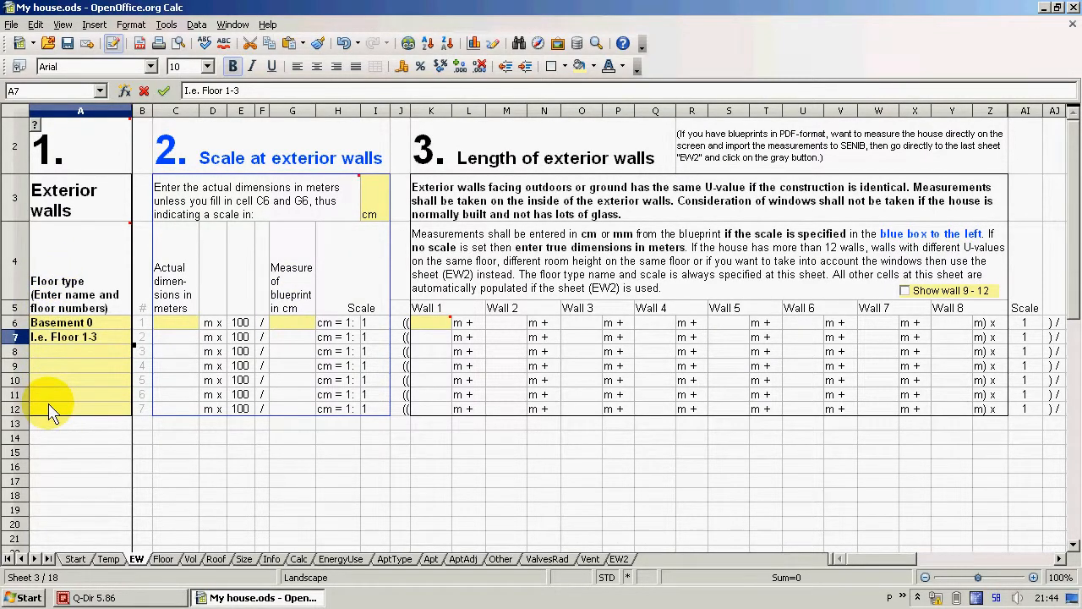
{"action": "key", "text": "Left"}
{"action": "key", "text": "Left"}
{"action": "key", "text": "Left"}
{"action": "key", "text": "Left"}
{"action": "key", "text": "Left"}
{"action": "key", "text": "BackSpace"}
{"action": "key", "text": "BackSpace"}
{"action": "key", "text": "BackSpace"}
{"action": "key", "text": "BackSpace"}
{"action": "key", "text": "BackSpace"}
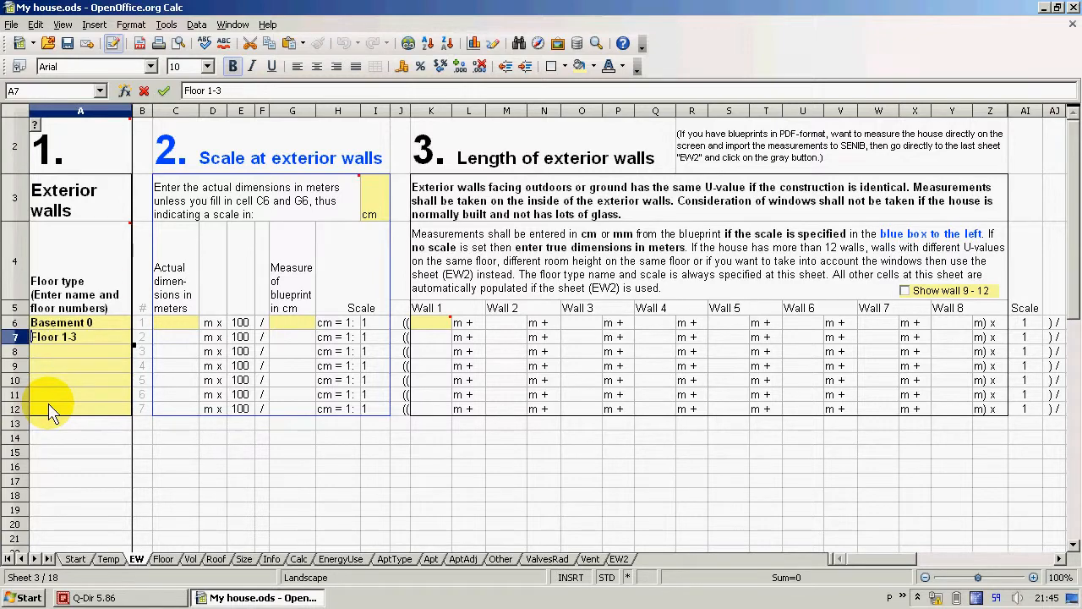
{"action": "key", "text": "Return"}
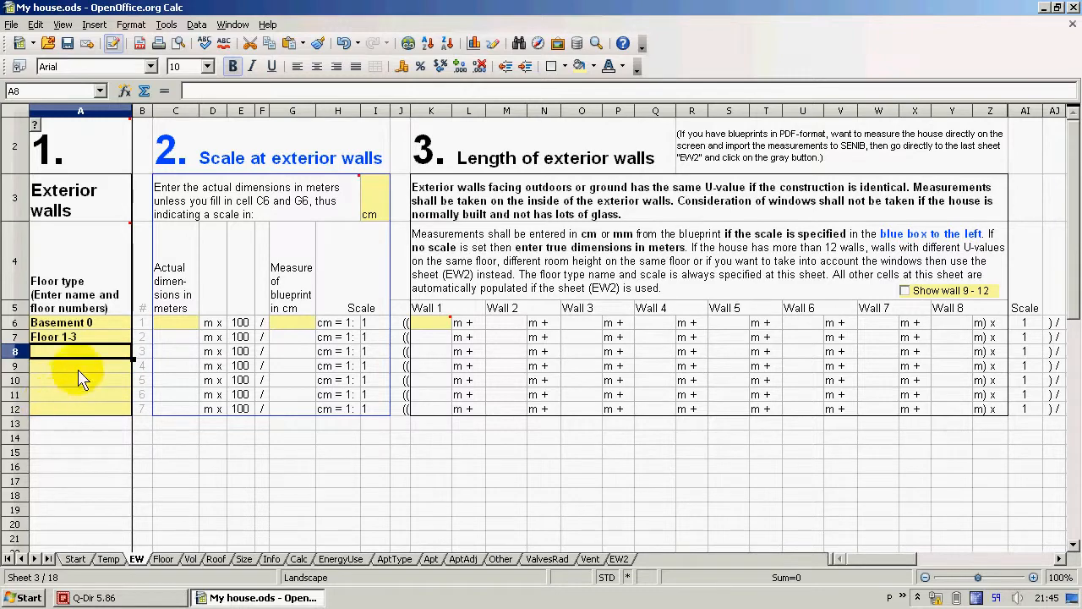
- Define the exterior wall scale for Basement 0 with an actual dimension of 5 m and a blueprint measure of 5 cm
{"action": "left_click", "coordinate": [251, 163]}
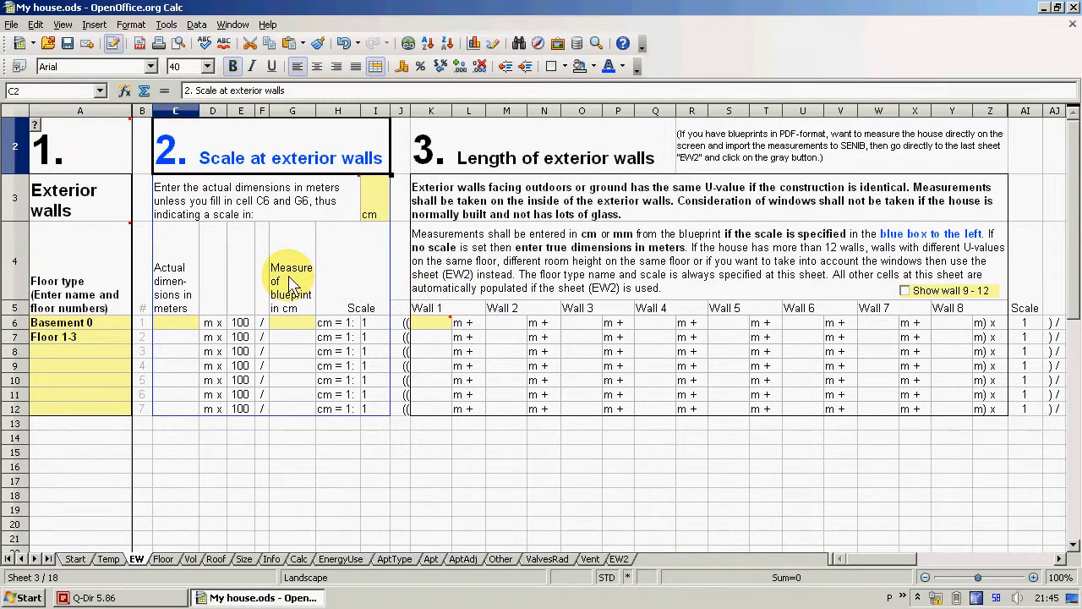
{"action": "left_click", "coordinate": [168, 325]}
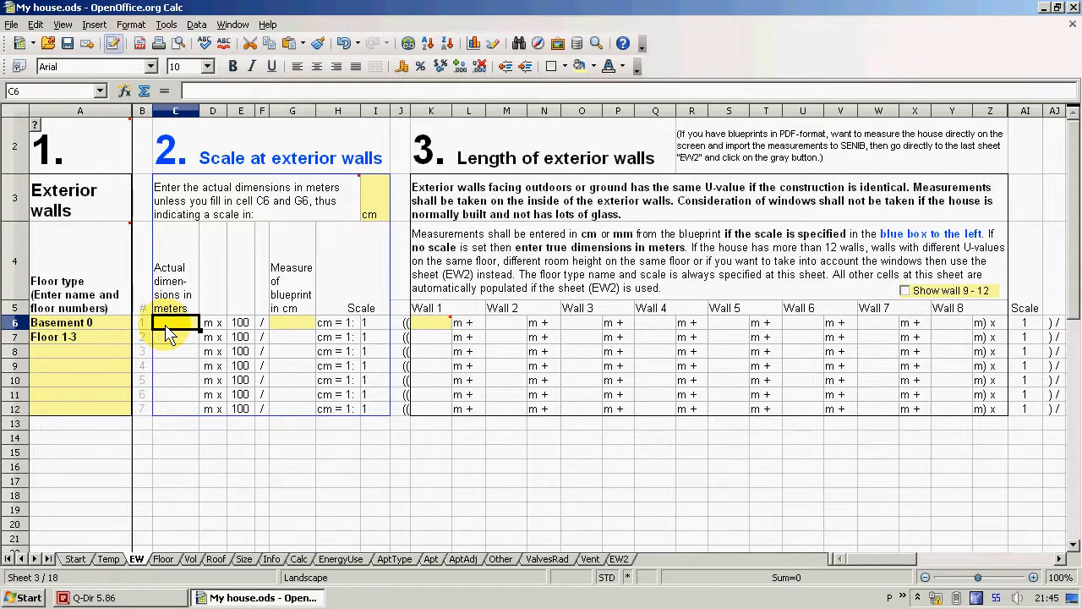
{"action": "type", "text": "5"}
{"action": "key", "text": "Tab"}
{"action": "key", "text": "Tab"}
{"action": "key", "text": "Tab"}
{"action": "key", "text": "Tab"}
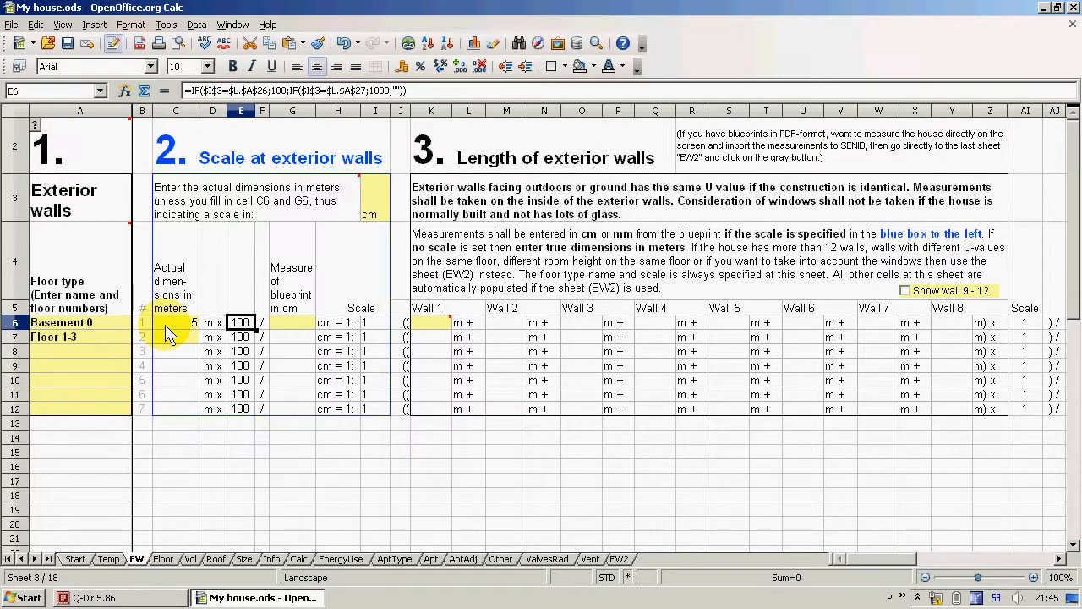
{"action": "type", "text": "5"}
{"action": "key", "text": "Tab"}
{"action": "key", "text": "Tab"}
{"action": "key", "text": "Tab"}
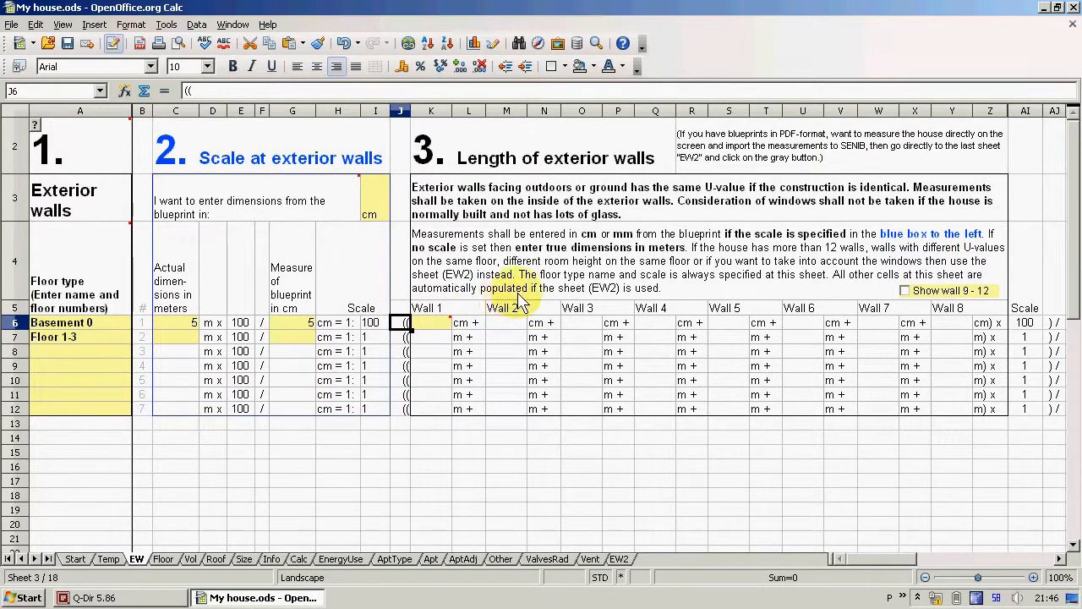
- Highlight the wall length instructions from "If the house has more than 12 walls" through "take into account the windows" to read when EW2 applies
{"action": "double_click", "coordinate": [689, 253]}
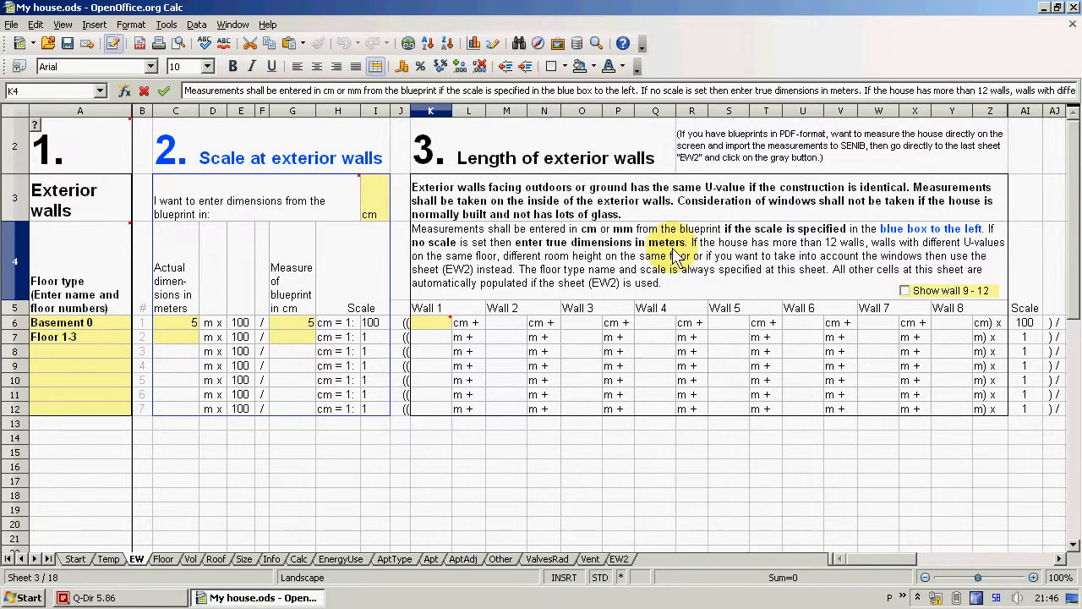
{"action": "key", "text": "shift+Right"}
{"action": "key", "text": "shift+Right"}
{"action": "key", "text": "shift+Right"}
{"action": "key", "text": "shift+Right"}
{"action": "key", "text": "shift+Right"}
{"action": "key", "text": "shift+Right"}
{"action": "key", "text": "shift+Right"}
{"action": "key", "text": "shift+Right"}
{"action": "key", "text": "shift+Right"}
{"action": "key", "text": "shift+Right"}
{"action": "key", "text": "shift+Right"}
{"action": "key", "text": "shift+Right"}
{"action": "key", "text": "shift+Right"}
{"action": "key", "text": "shift+Right"}
{"action": "key", "text": "shift+Right"}
{"action": "key", "text": "shift+Right"}
{"action": "key", "text": "shift+Right"}
{"action": "key", "text": "shift+Right"}
{"action": "key", "text": "shift+Right"}
{"action": "key", "text": "shift+Right"}
{"action": "key", "text": "shift+Right"}
{"action": "key", "text": "shift+Right"}
{"action": "key", "text": "shift+Right"}
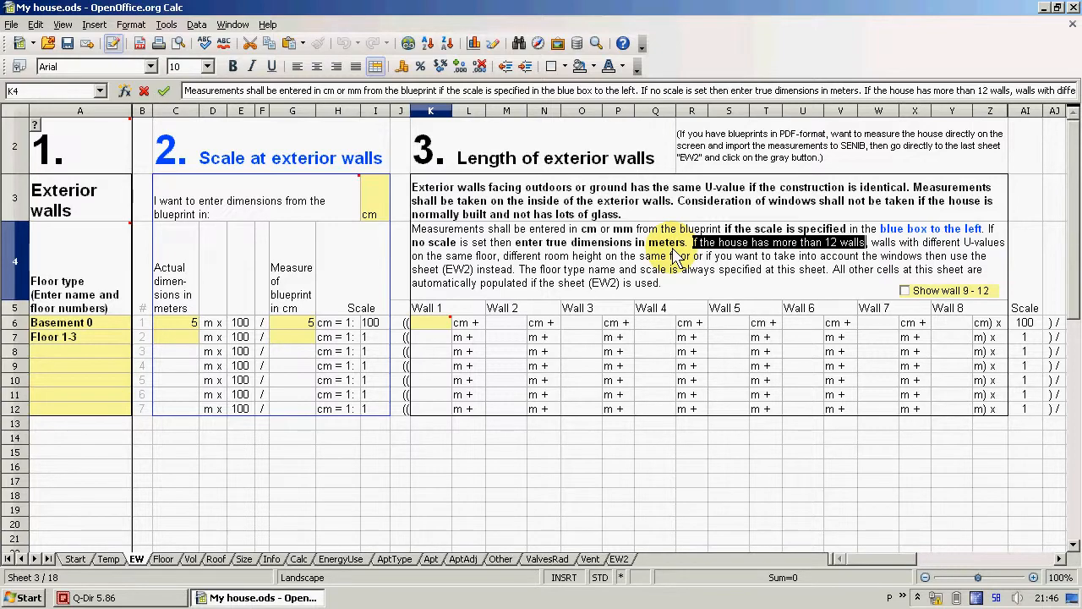
{"action": "key", "text": "shift+Right"}
{"action": "key", "text": "shift+Right"}
{"action": "key", "text": "shift+Right"}
{"action": "key", "text": "shift+Right"}
{"action": "key", "text": "shift+Right"}
{"action": "key", "text": "shift+Right"}
{"action": "key", "text": "shift+Right"}
{"action": "key", "text": "shift+Right"}
{"action": "key", "text": "shift+Right"}
{"action": "key", "text": "shift+Right"}
{"action": "key", "text": "shift+Right"}
{"action": "key", "text": "shift+Right"}
{"action": "key", "text": "shift+Right"}
{"action": "key", "text": "shift+Right"}
{"action": "key", "text": "shift+Right"}
{"action": "key", "text": "shift+Right"}
{"action": "key", "text": "shift+Right"}
{"action": "key", "text": "shift+Right"}
{"action": "key", "text": "shift+Right"}
{"action": "key", "text": "shift+Right"}
{"action": "key", "text": "shift+Right"}
{"action": "key", "text": "shift+Right"}
{"action": "key", "text": "shift+Right"}
{"action": "key", "text": "shift+Right"}
{"action": "key", "text": "shift+Right"}
{"action": "key", "text": "shift+Right"}
{"action": "key", "text": "shift+Right"}
{"action": "key", "text": "shift+Right"}
{"action": "key", "text": "shift+Right"}
{"action": "key", "text": "shift+Right"}
{"action": "key", "text": "shift+Right"}
{"action": "key", "text": "shift+Right"}
{"action": "key", "text": "shift+Right"}
{"action": "key", "text": "shift+Right"}
{"action": "key", "text": "shift+Right"}
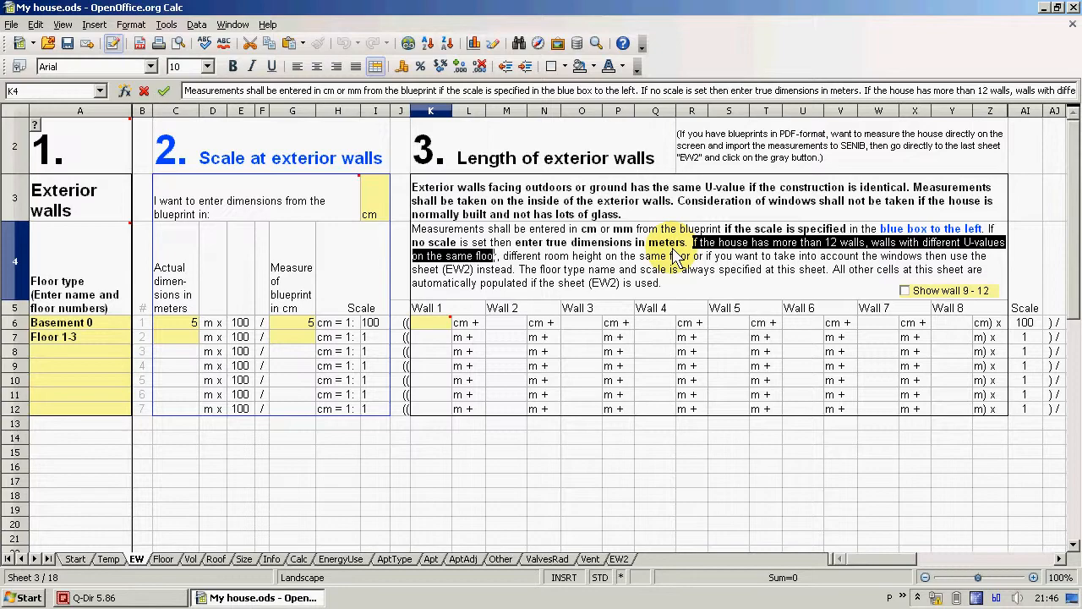
{"action": "key", "text": "shift+Right"}
{"action": "key", "text": "shift+Right"}
{"action": "key", "text": "shift+Right"}
{"action": "key", "text": "shift+Right"}
{"action": "key", "text": "shift+Right"}
{"action": "key", "text": "shift+Right"}
{"action": "key", "text": "shift+Right"}
{"action": "key", "text": "shift+Right"}
{"action": "key", "text": "shift+Right"}
{"action": "key", "text": "shift+Right"}
{"action": "key", "text": "shift+Right"}
{"action": "key", "text": "shift+Right"}
{"action": "key", "text": "shift+Right"}
{"action": "key", "text": "shift+Right"}
{"action": "key", "text": "shift+Right"}
{"action": "key", "text": "shift+Right"}
{"action": "key", "text": "shift+Right"}
{"action": "key", "text": "shift+Right"}
{"action": "key", "text": "shift+Right"}
{"action": "key", "text": "shift+Right"}
{"action": "key", "text": "shift+Right"}
{"action": "key", "text": "shift+Right"}
{"action": "key", "text": "shift+Right"}
{"action": "key", "text": "shift+Right"}
{"action": "key", "text": "shift+Right"}
{"action": "key", "text": "shift+Right"}
{"action": "key", "text": "shift+Right"}
{"action": "key", "text": "shift+Right"}
{"action": "key", "text": "shift+Right"}
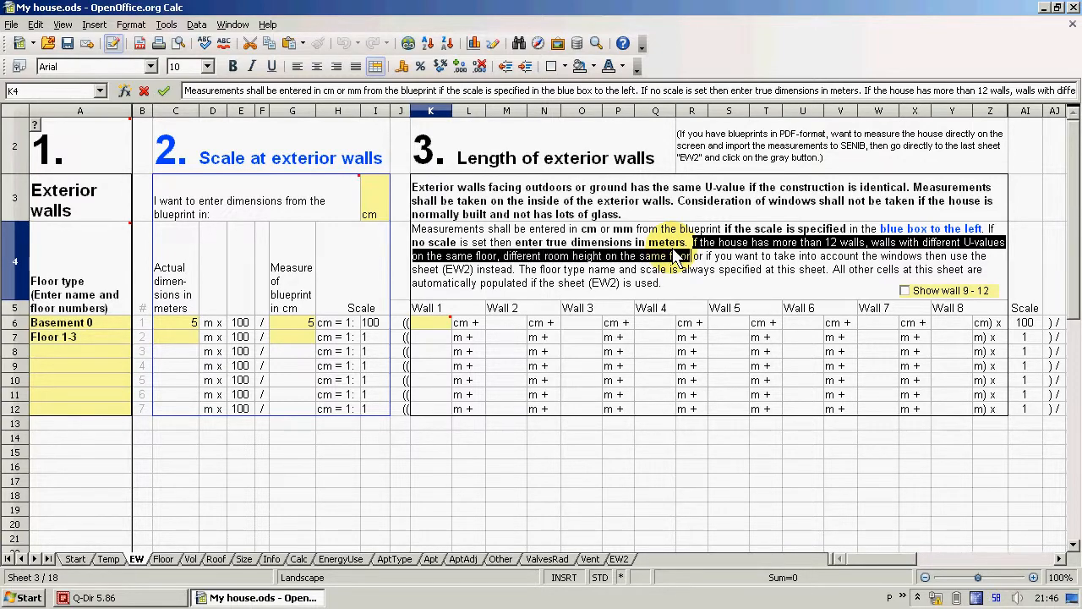
{"action": "key", "text": "shift+Right"}
{"action": "key", "text": "shift+Right"}
{"action": "key", "text": "shift+Right"}
{"action": "key", "text": "shift+Right"}
{"action": "key", "text": "shift+Right"}
{"action": "key", "text": "shift+Right"}
{"action": "key", "text": "shift+Right"}
{"action": "key", "text": "shift+Right"}
{"action": "key", "text": "shift+Right"}
{"action": "key", "text": "shift+Right"}
{"action": "key", "text": "shift+Right"}
{"action": "key", "text": "shift+Right"}
{"action": "key", "text": "shift+Right"}
{"action": "key", "text": "shift+Right"}
{"action": "key", "text": "shift+Right"}
{"action": "key", "text": "shift+Right"}
{"action": "key", "text": "shift+Right"}
{"action": "key", "text": "shift+Right"}
{"action": "key", "text": "shift+Right"}
{"action": "key", "text": "shift+Right"}
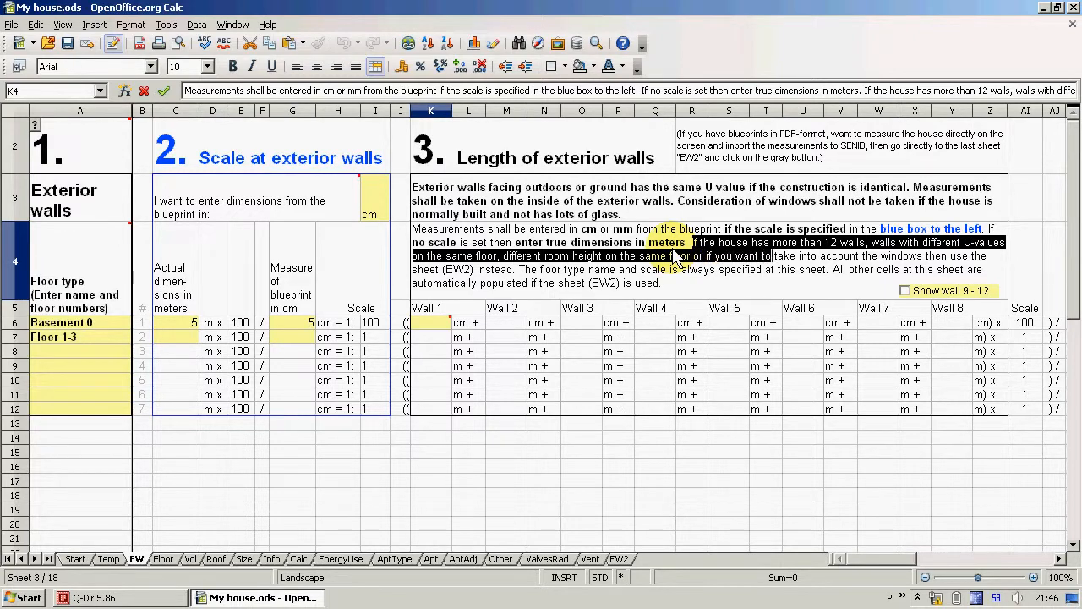
{"action": "key", "text": "shift+Right"}
{"action": "key", "text": "shift+Right"}
{"action": "key", "text": "shift+Right"}
{"action": "key", "text": "shift+Right"}
{"action": "key", "text": "shift+Right"}
{"action": "key", "text": "shift+Right"}
{"action": "key", "text": "shift+Right"}
{"action": "key", "text": "shift+Right"}
{"action": "key", "text": "shift+Right"}
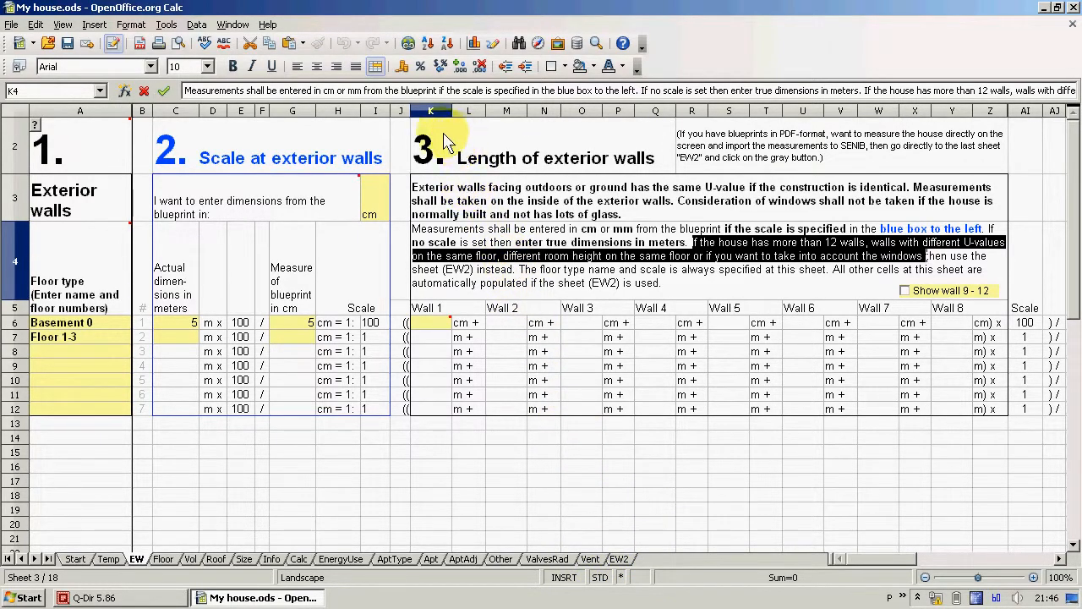
- Enter the Basement 0 exterior wall lengths for Walls 1 to 4 as 39,4, 8,7, 39,4 and 8,7 cm
{"action": "left_click", "coordinate": [433, 328]}
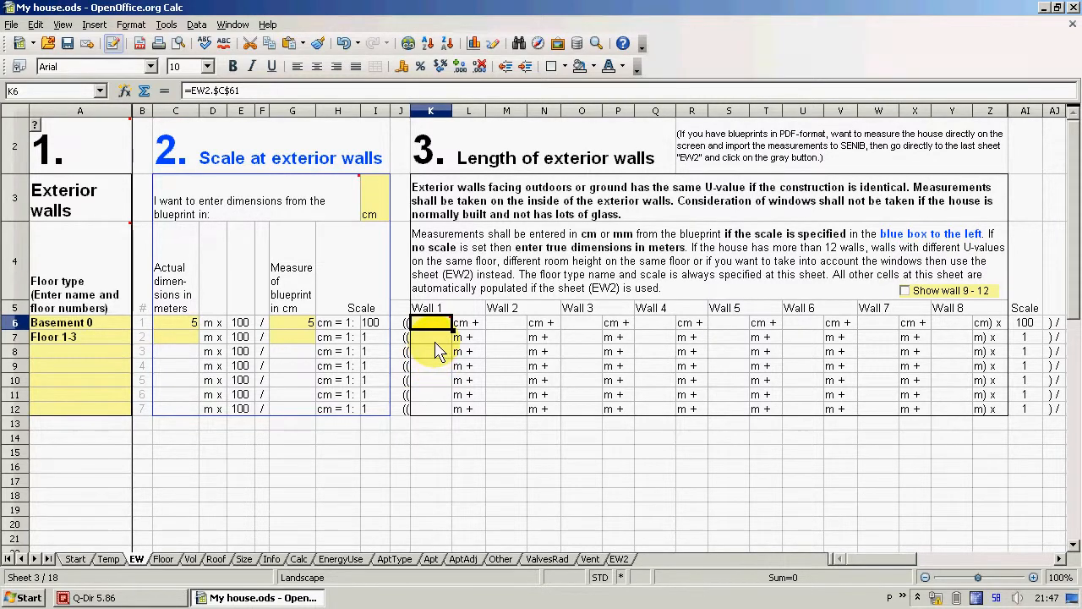
{"action": "type", "text": "39,4"}
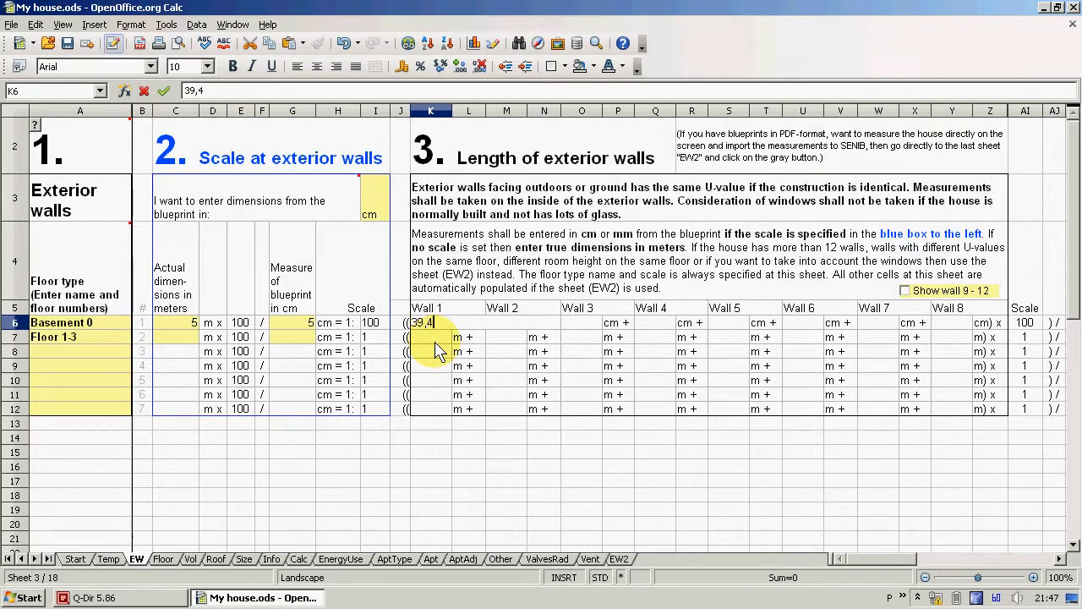
{"action": "key", "text": "Tab"}
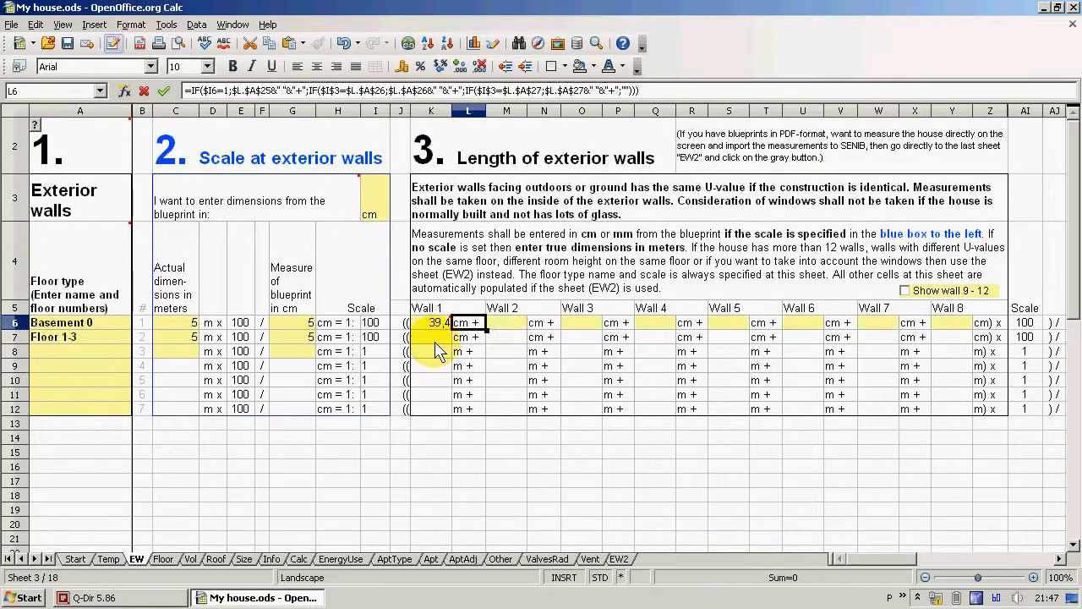
{"action": "type", "text": "8,7"}
{"action": "key", "text": "Tab"}
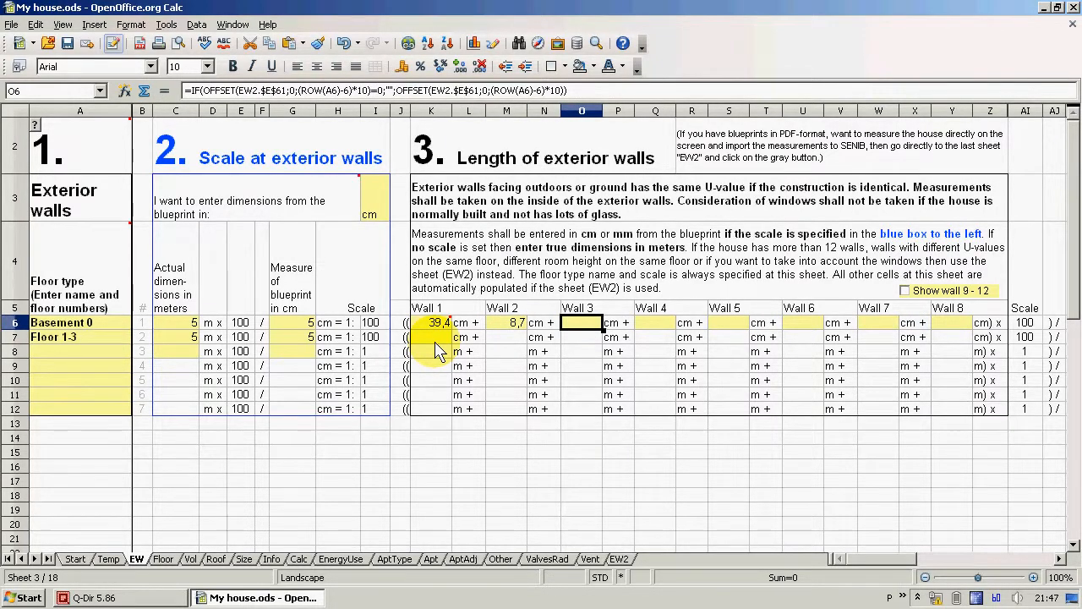
{"action": "type", "text": "39,4"}
{"action": "key", "text": "Tab"}
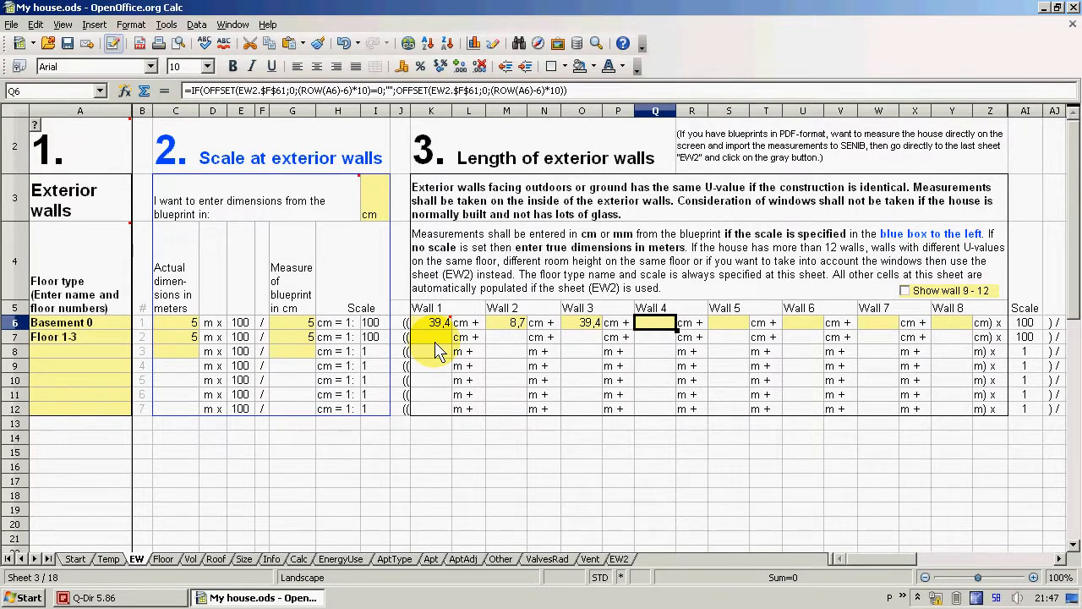
{"action": "type", "text": "8,7"}
{"action": "key", "text": "Return"}
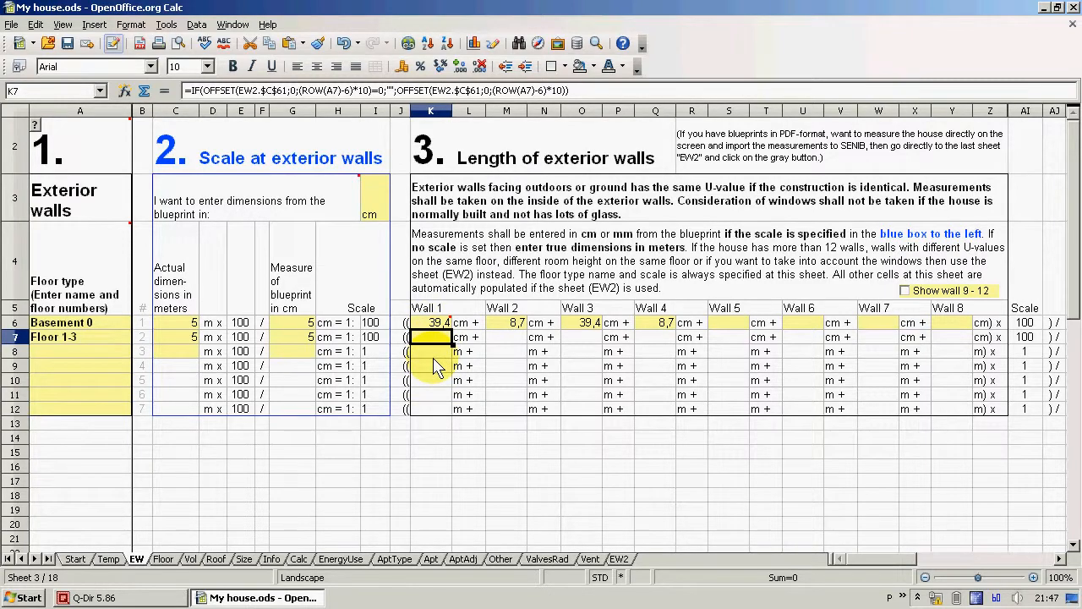
- Enter the Floor 1-3 exterior wall lengths for Walls 1 to 4 as 39,4, 8,7, 39,4 and 8,7 cm
{"action": "type", "text": "39,4"}
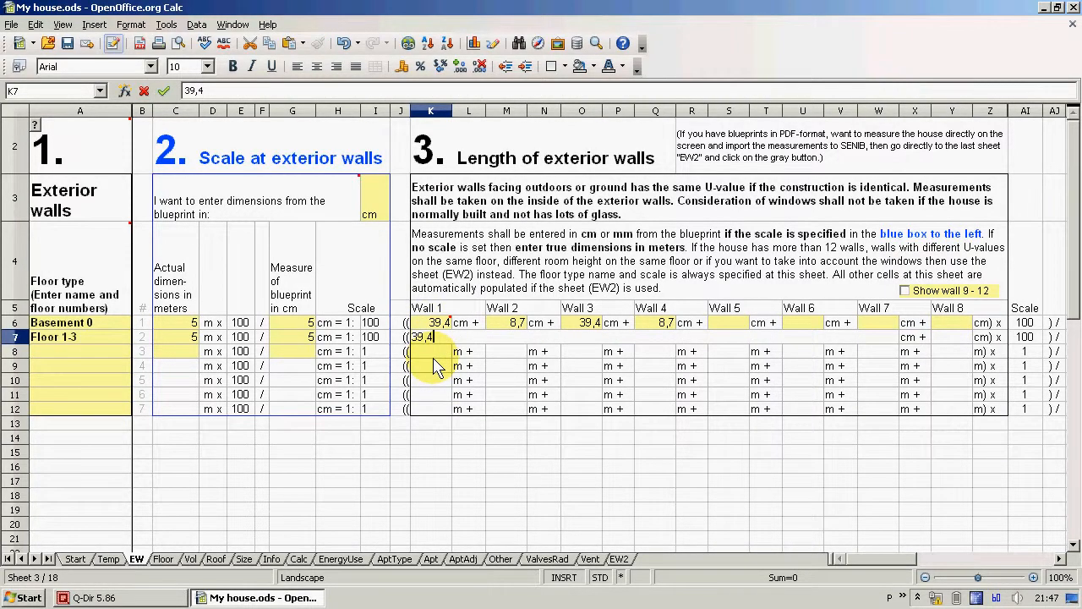
{"action": "key", "text": "Tab"}
{"action": "type", "text": "8,7"}
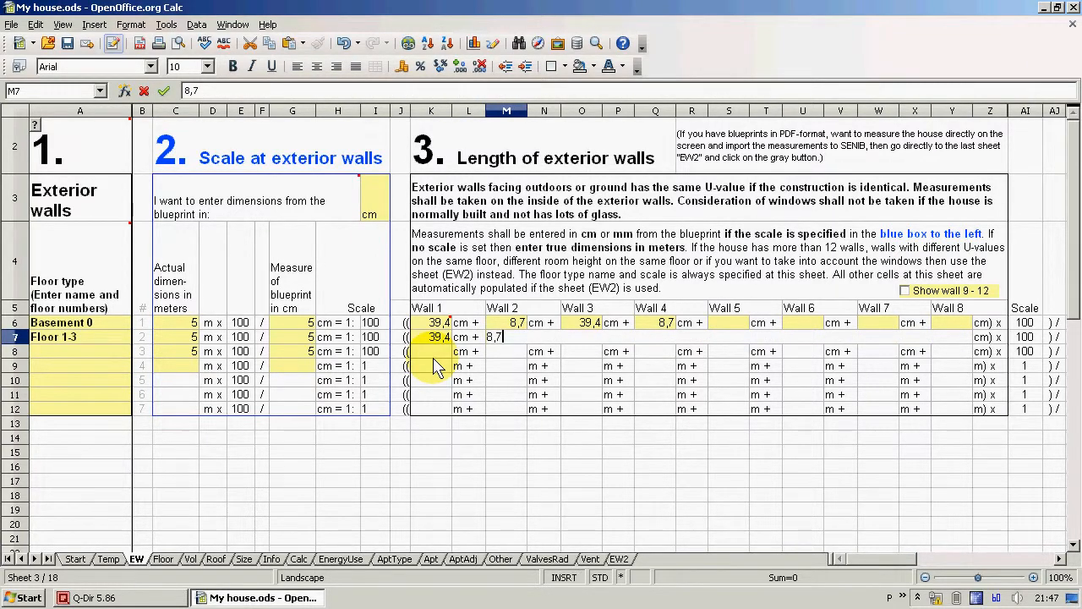
{"action": "key", "text": "Tab"}
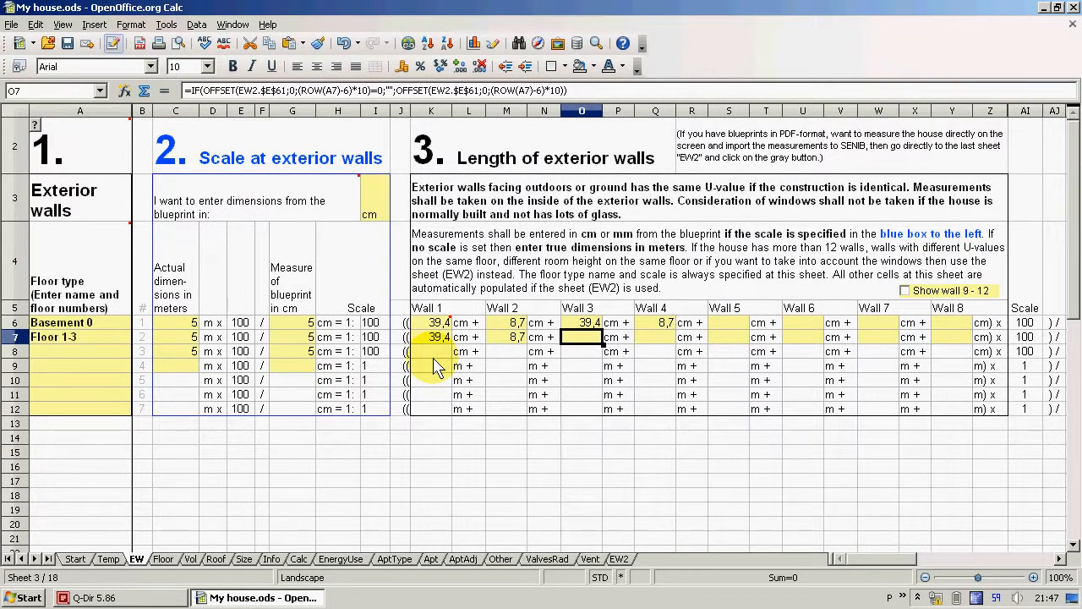
{"action": "type", "text": "39,4"}
{"action": "key", "text": "Tab"}
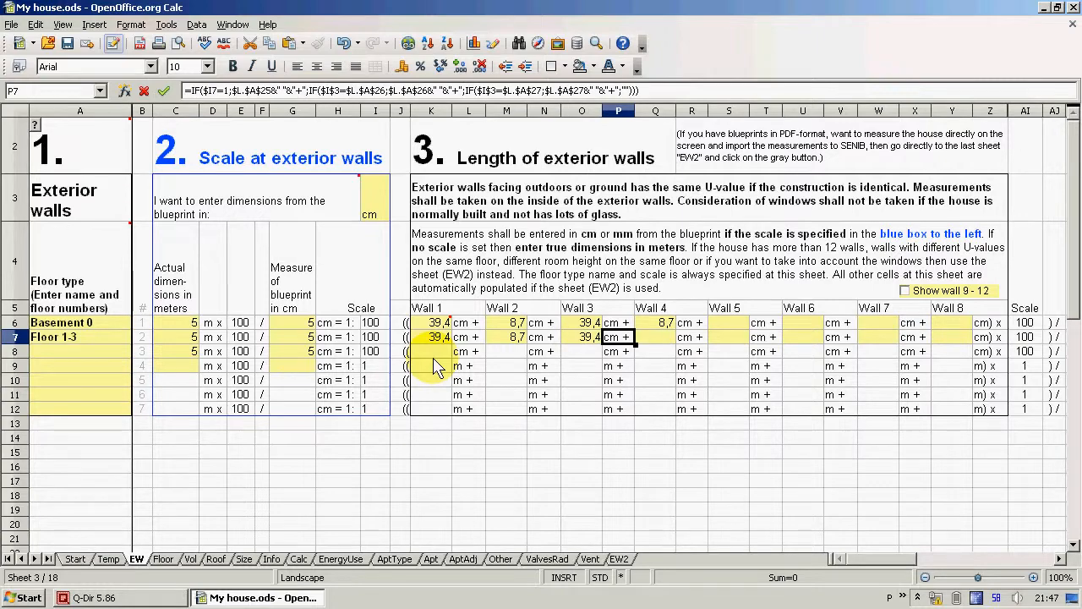
{"action": "type", "text": "8,7"}
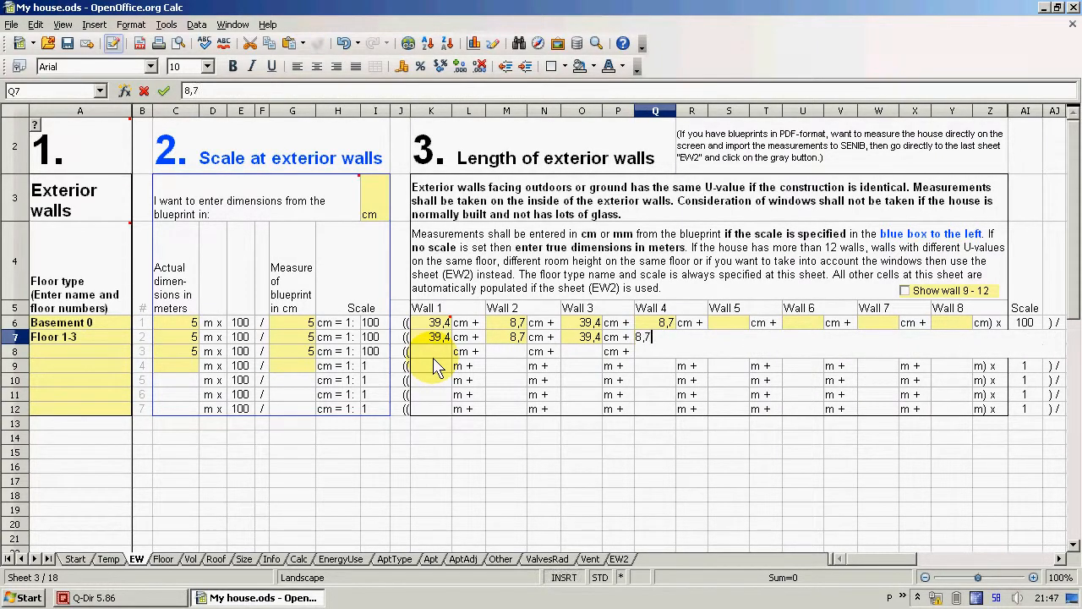
{"action": "key", "text": "Tab"}
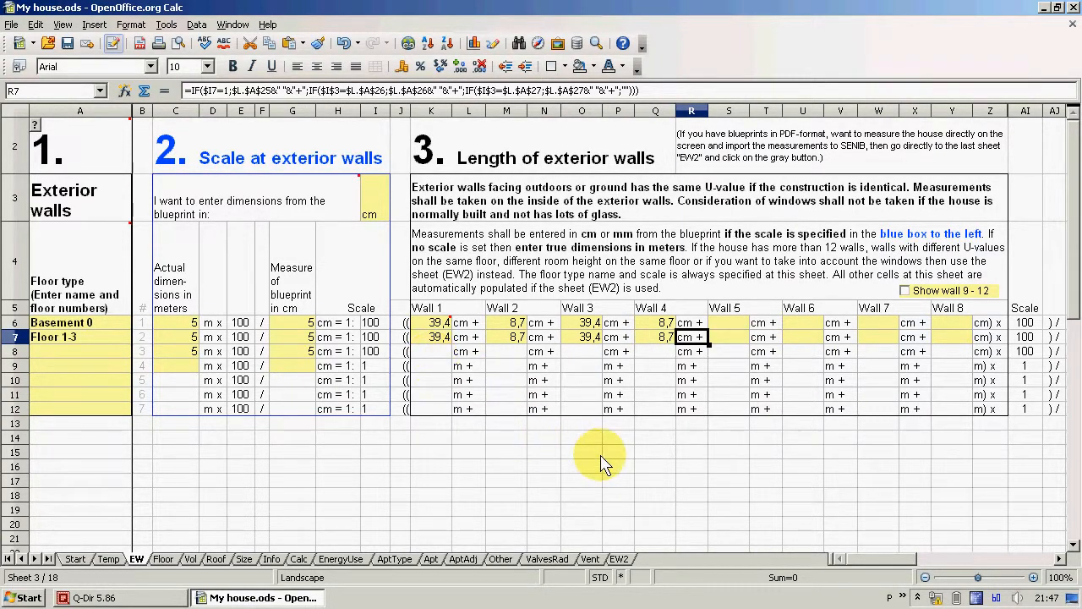
- Set the average room height in the walls summary to 2,3 m for Basement 0 and 2,7 m for Floor 1-3
{"action": "left_click_drag", "start_coordinate": [863, 562], "coordinate": [911, 565]}
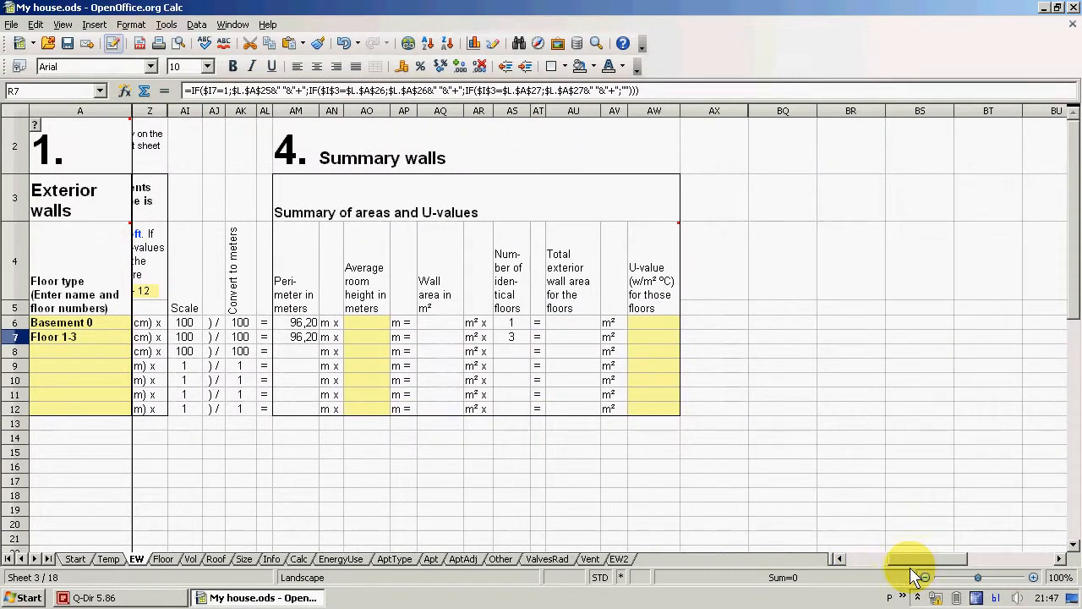
{"action": "left_click", "coordinate": [365, 324]}
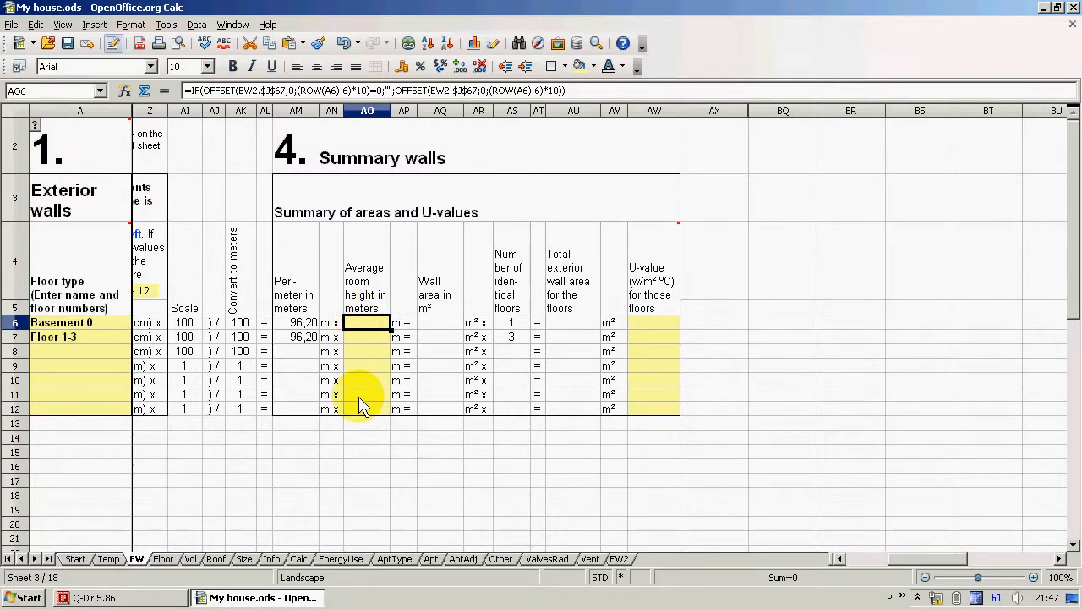
{"action": "type", "text": "2,3"}
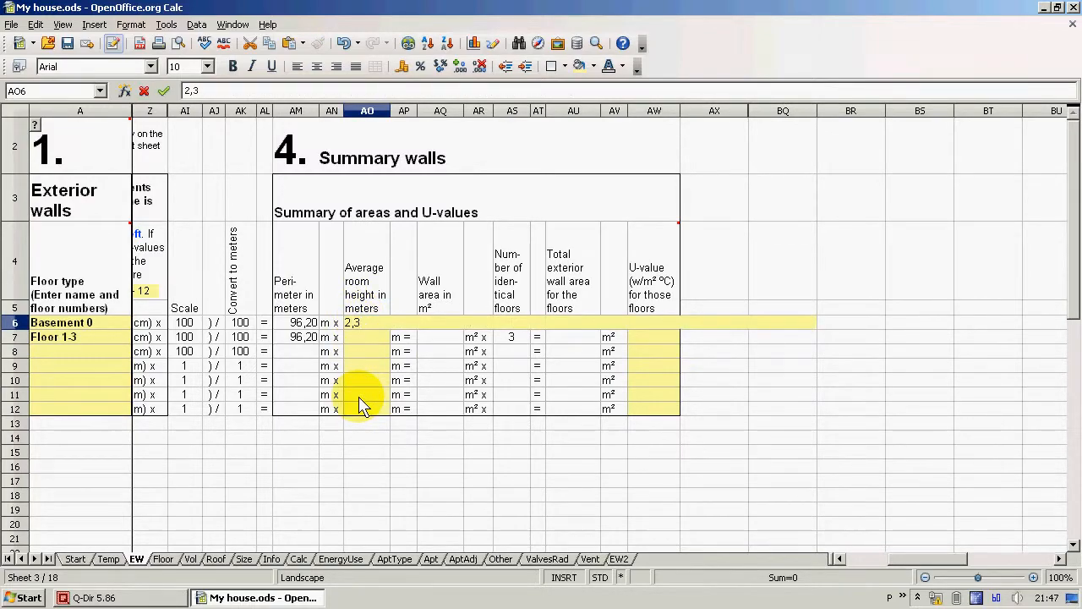
{"action": "key", "text": "Return"}
{"action": "type", "text": "2"}
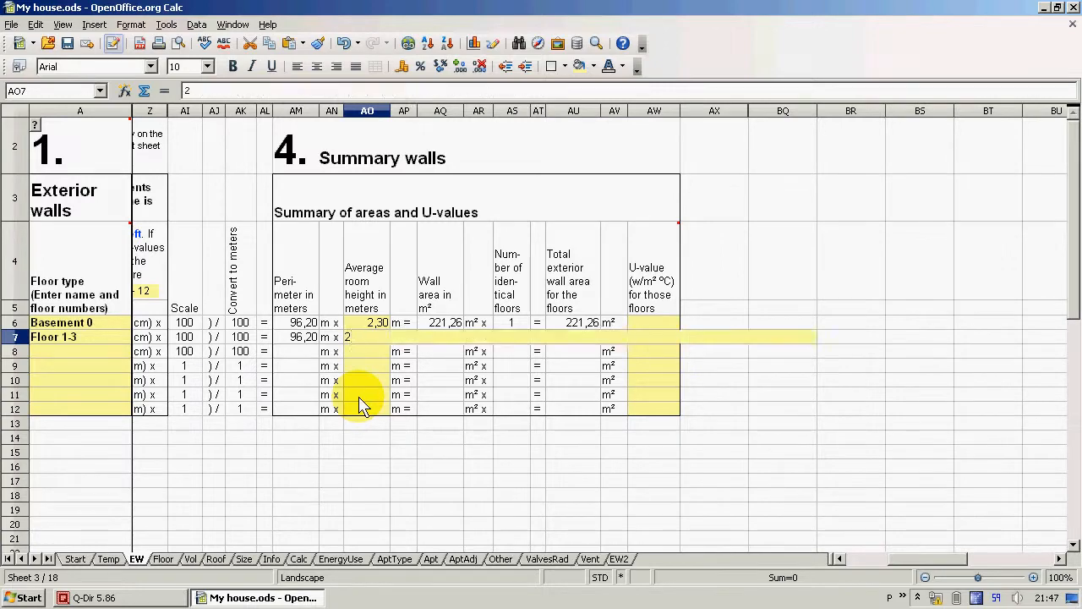
{"action": "type", "text": ",7"}
{"action": "key", "text": "Return"}
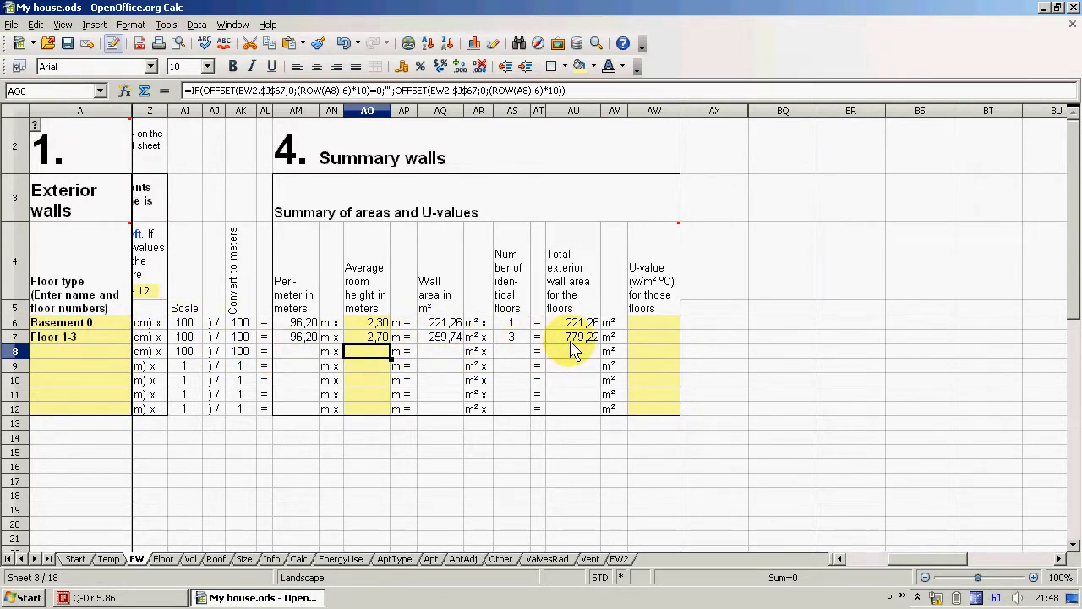
- Set the exterior wall U-value to 1 for both Basement 0 and Floor 1-3 in the walls summary
{"action": "left_click", "coordinate": [653, 324]}
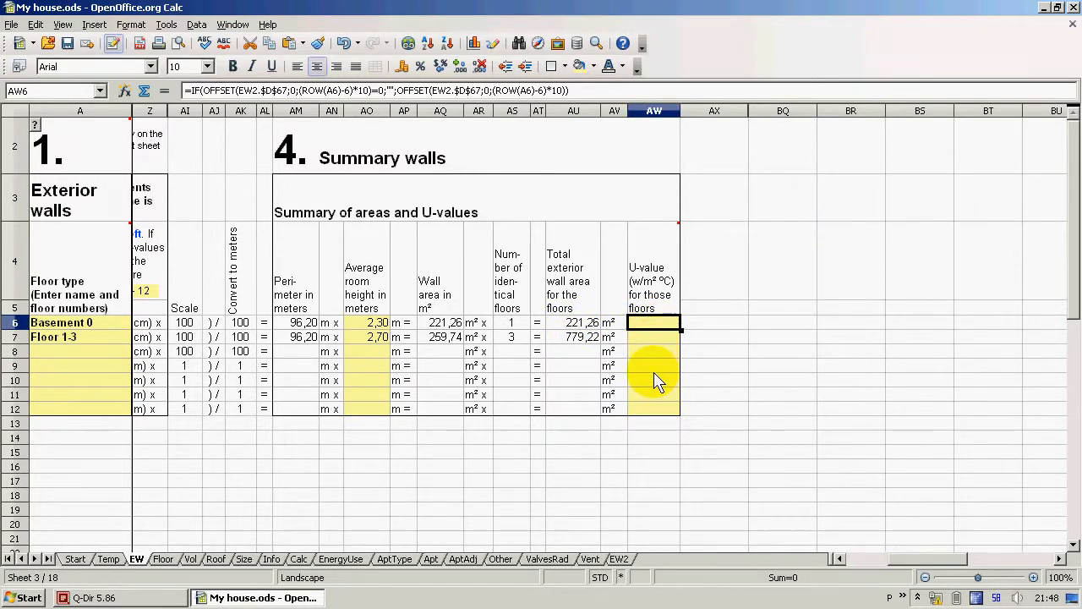
{"action": "type", "text": "1"}
{"action": "key", "text": "Return"}
{"action": "type", "text": "1"}
{"action": "key", "text": "Return"}
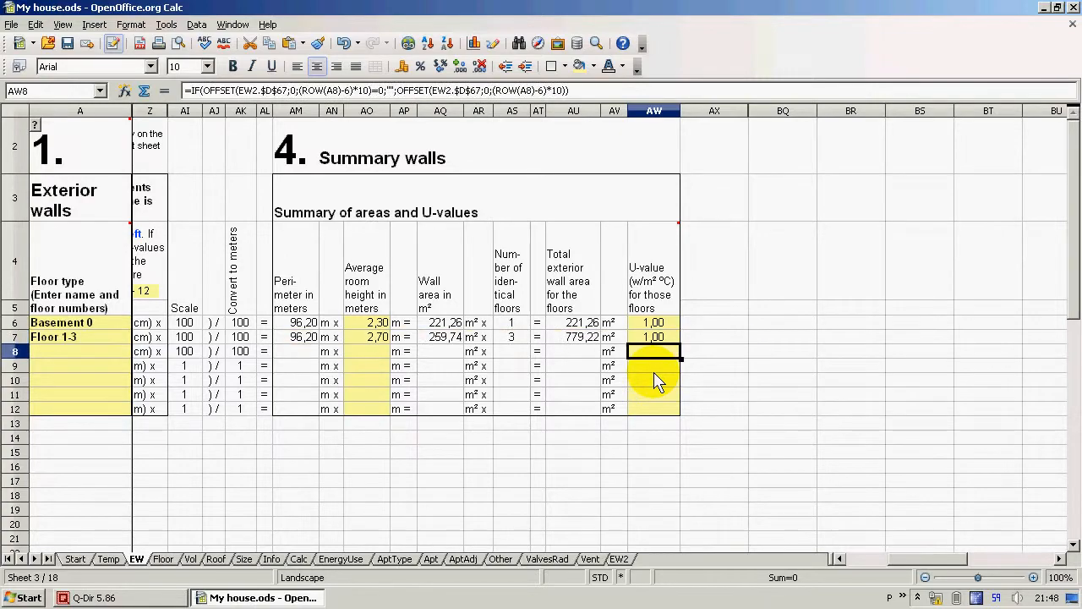